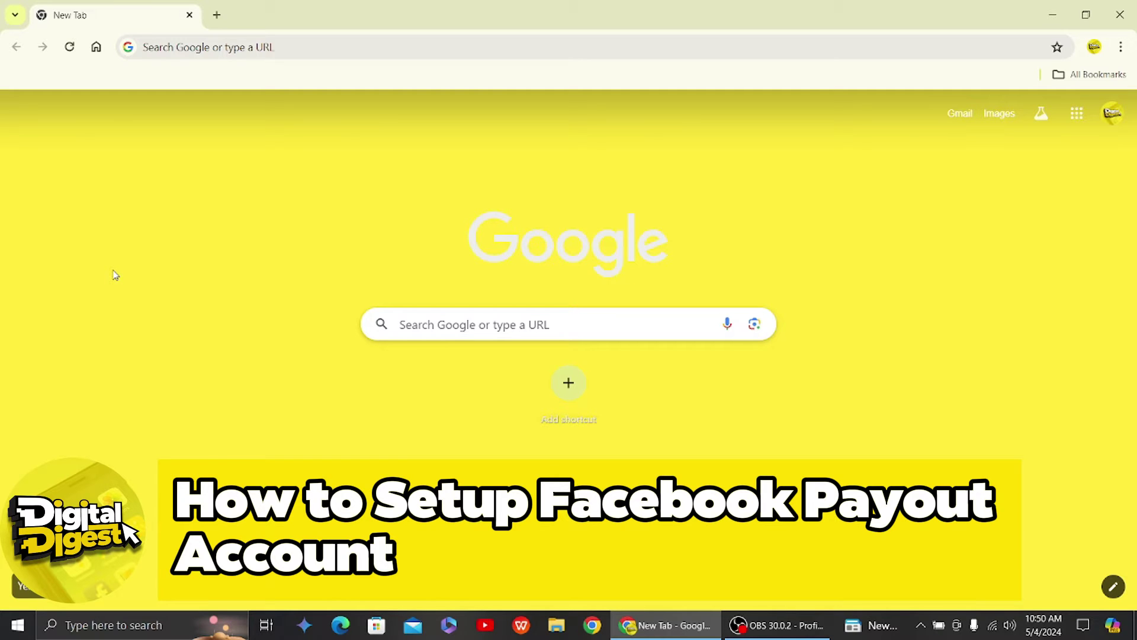
Select the Chrome address bar to enter facebook.com
click(280, 51)
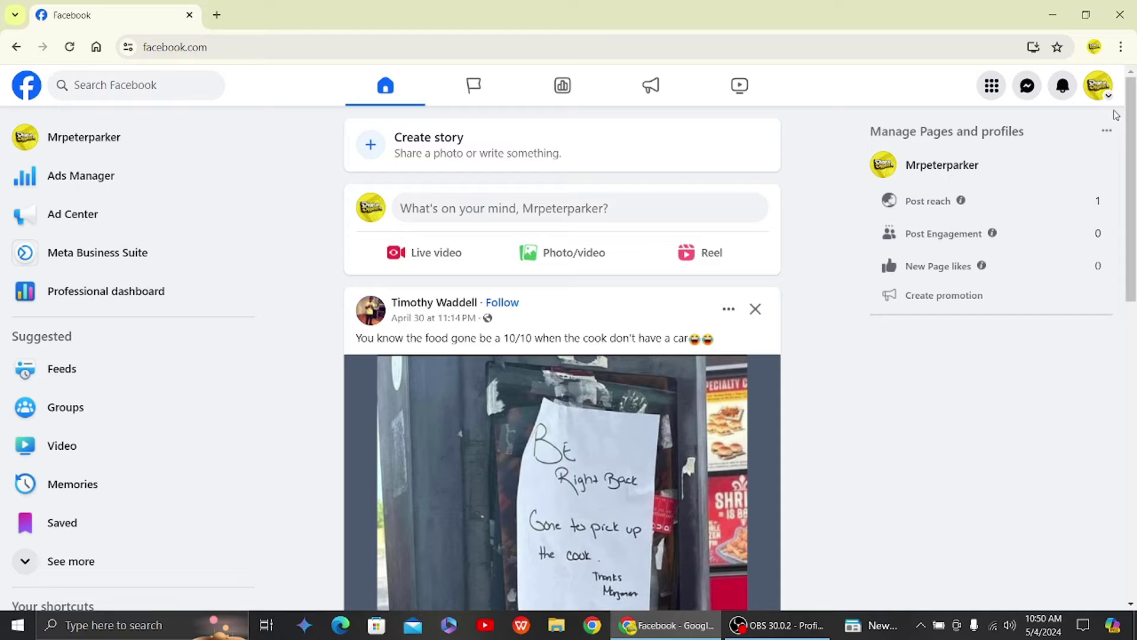
Switch to the Mrpeterparker Page profile from the top-right avatar menu
click(1101, 86)
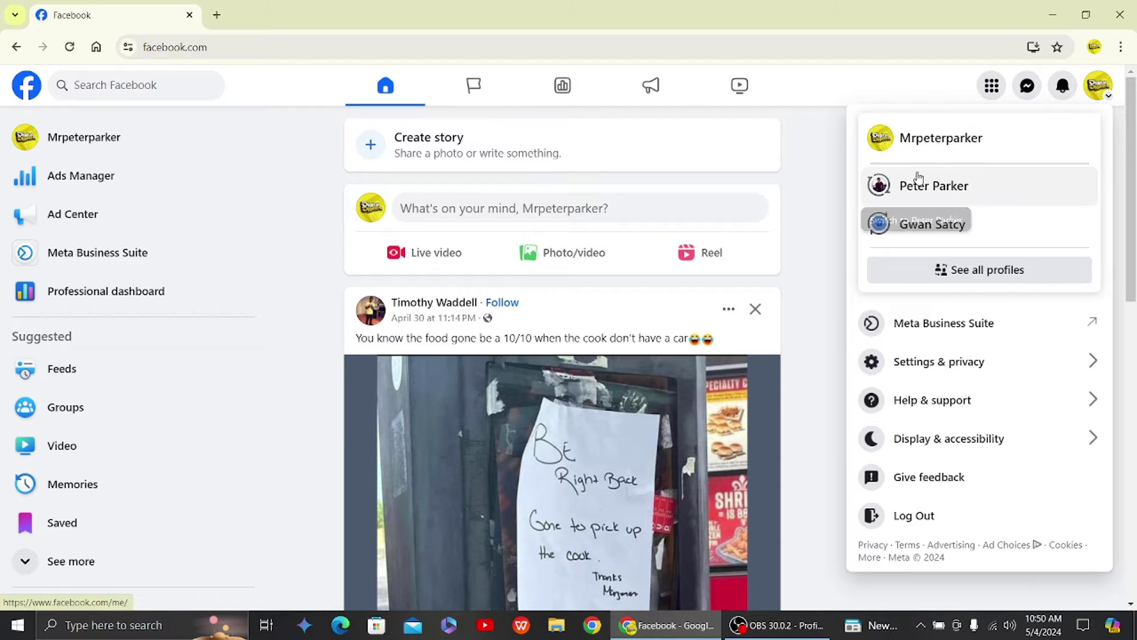
click(929, 145)
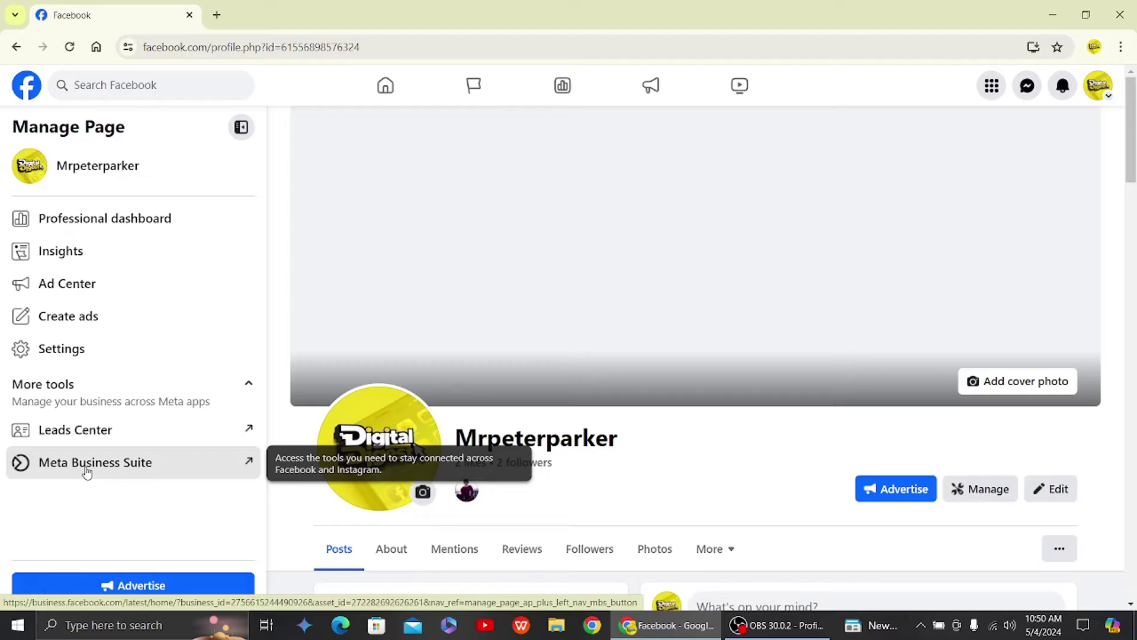
Launch Meta Business Suite from the Mrpeterparker Page's More tools sidebar
click(88, 464)
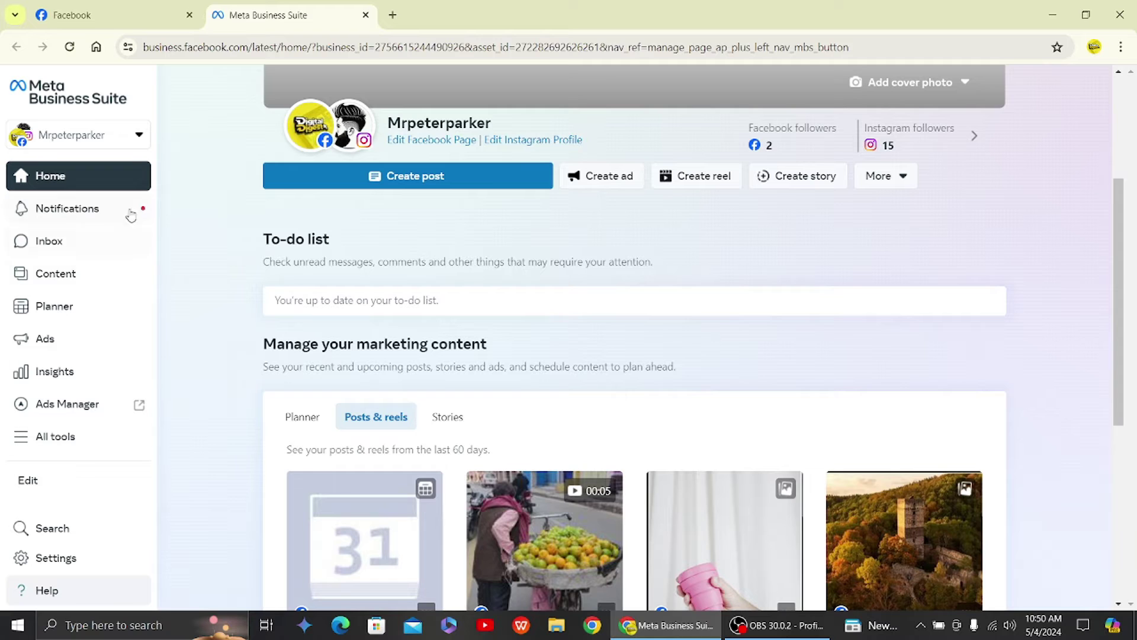
Open the All tools panel and select its tool search field
click(55, 440)
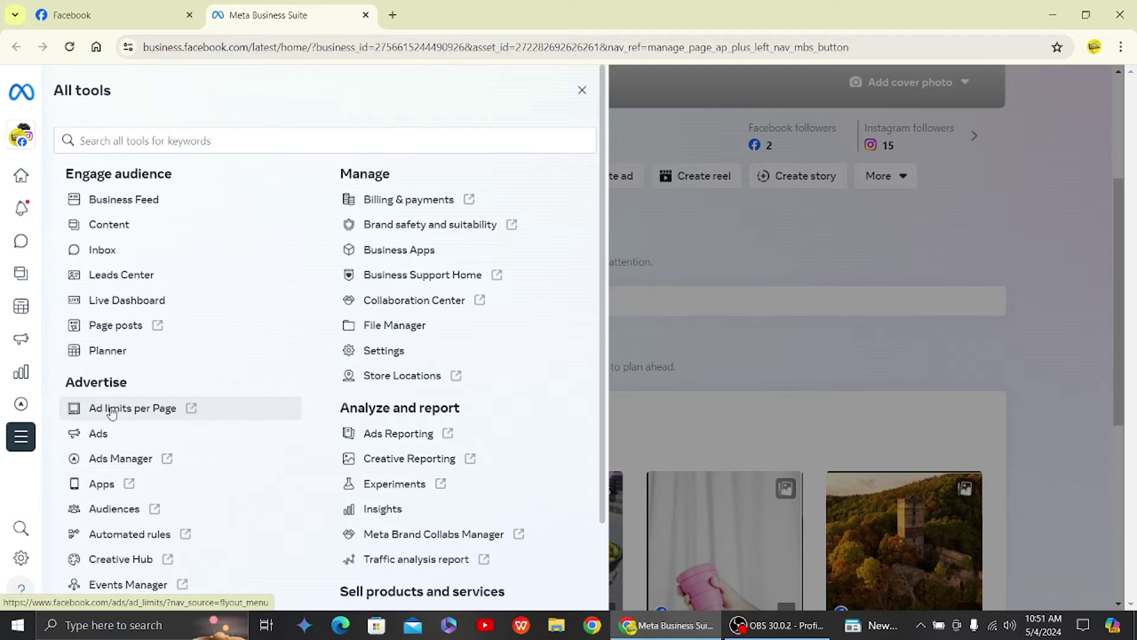
scroll(110, 412, down, 1)
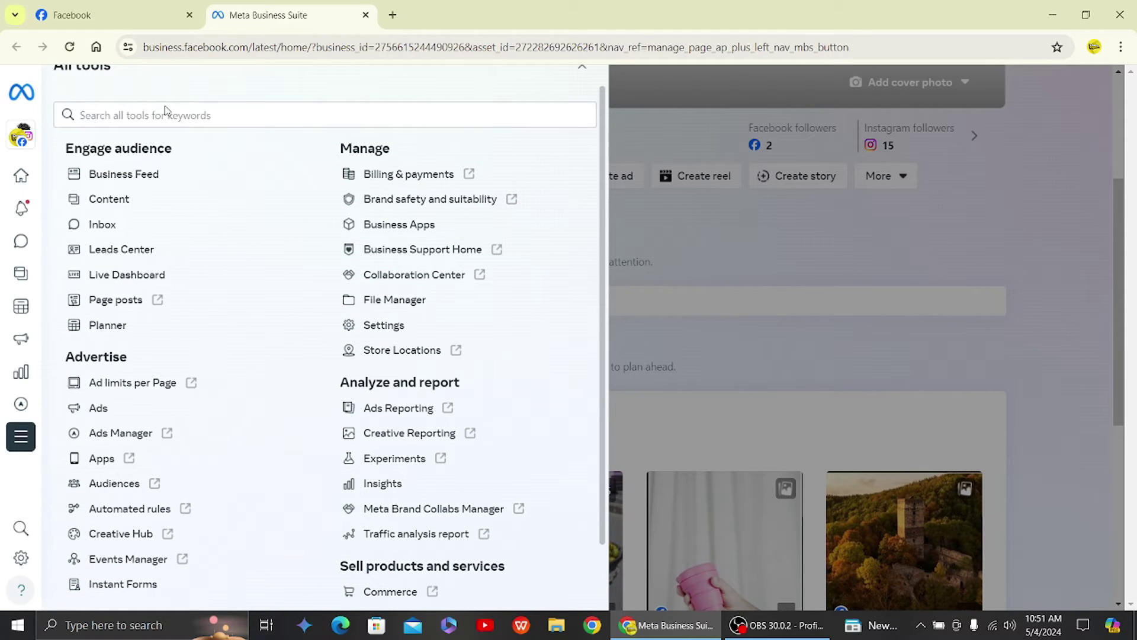
click(179, 115)
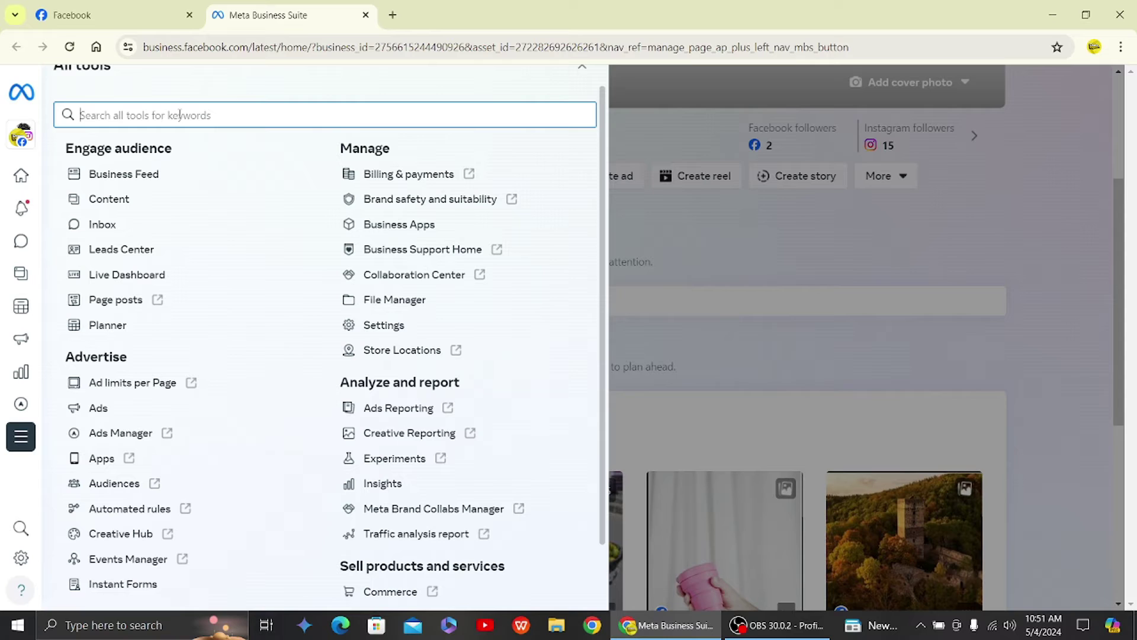
drag(397, 150, 328, 140)
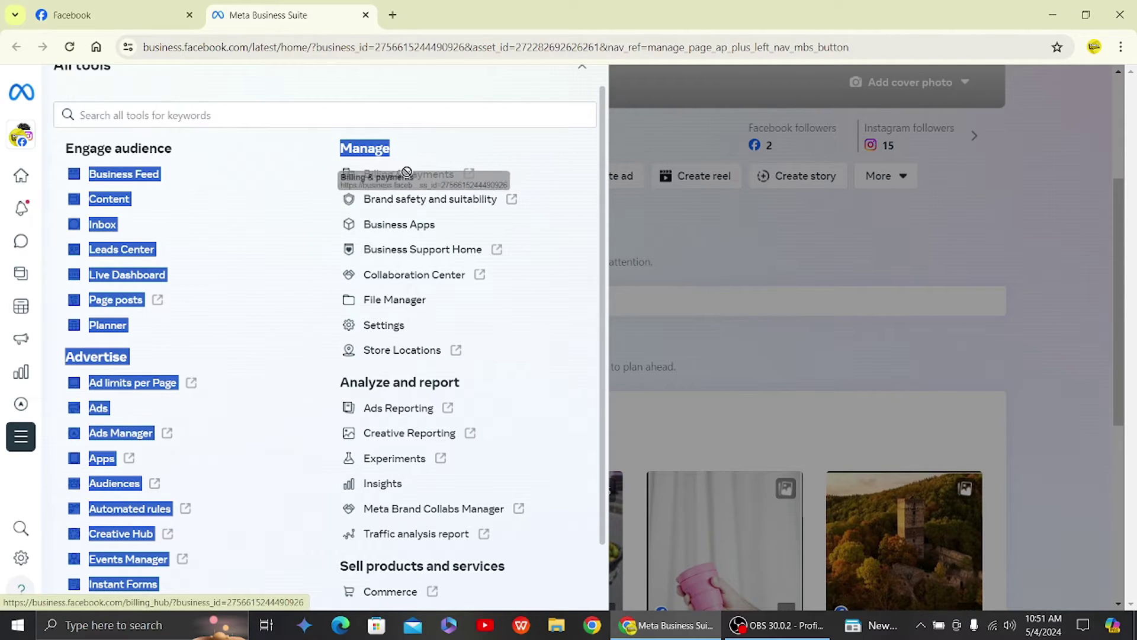
drag(449, 174, 384, 193)
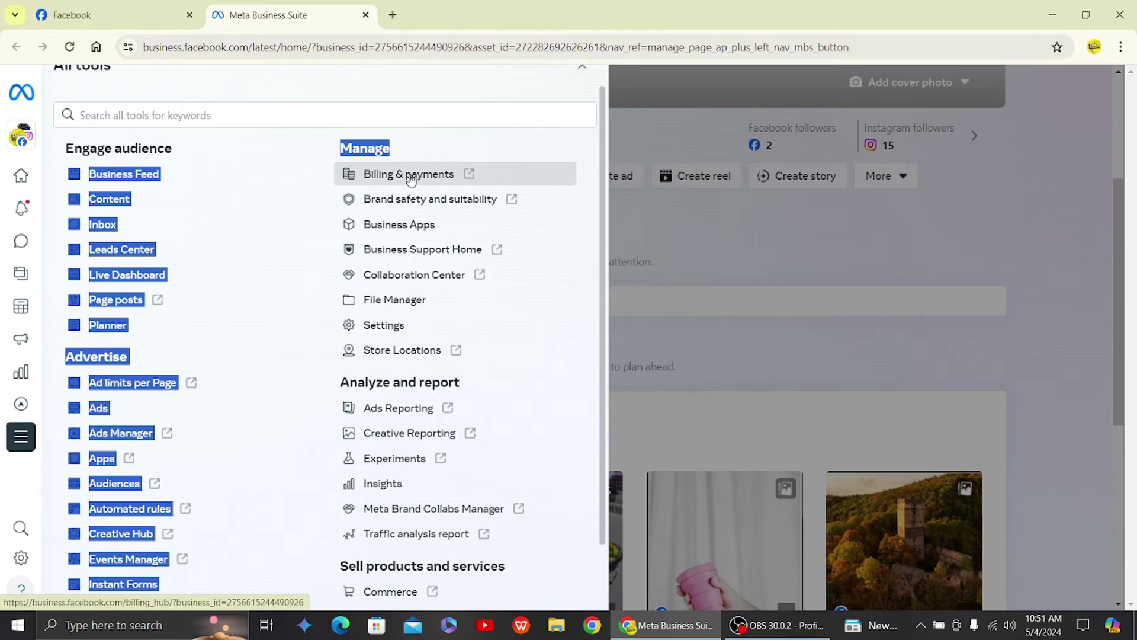
Open Billing & payments from the Manage tools and go to Payment methods
click(410, 179)
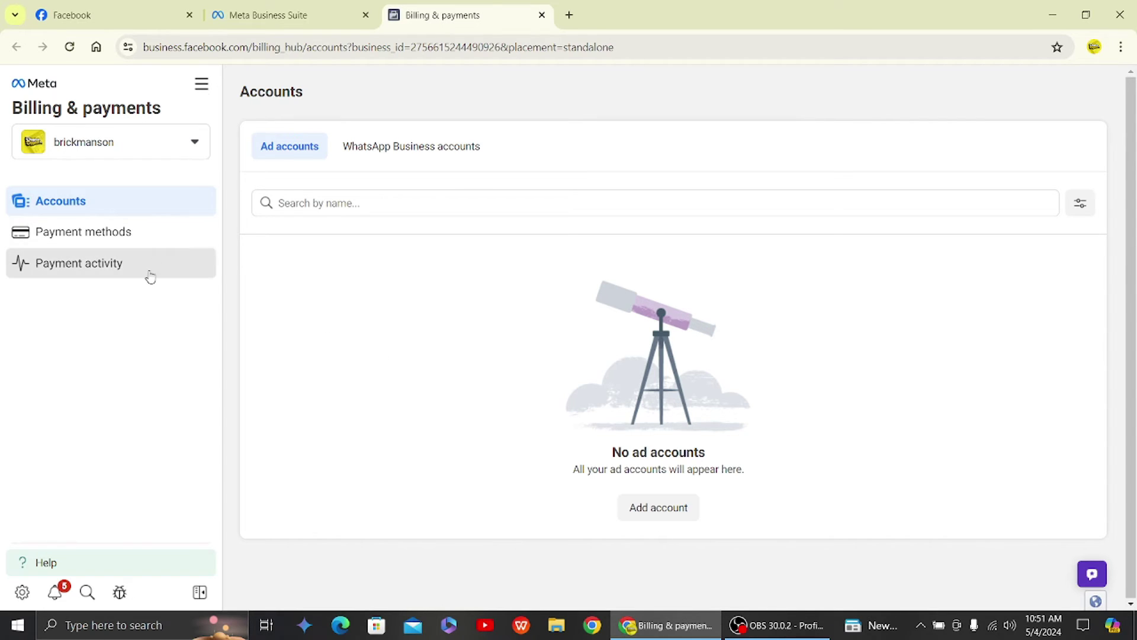
click(107, 242)
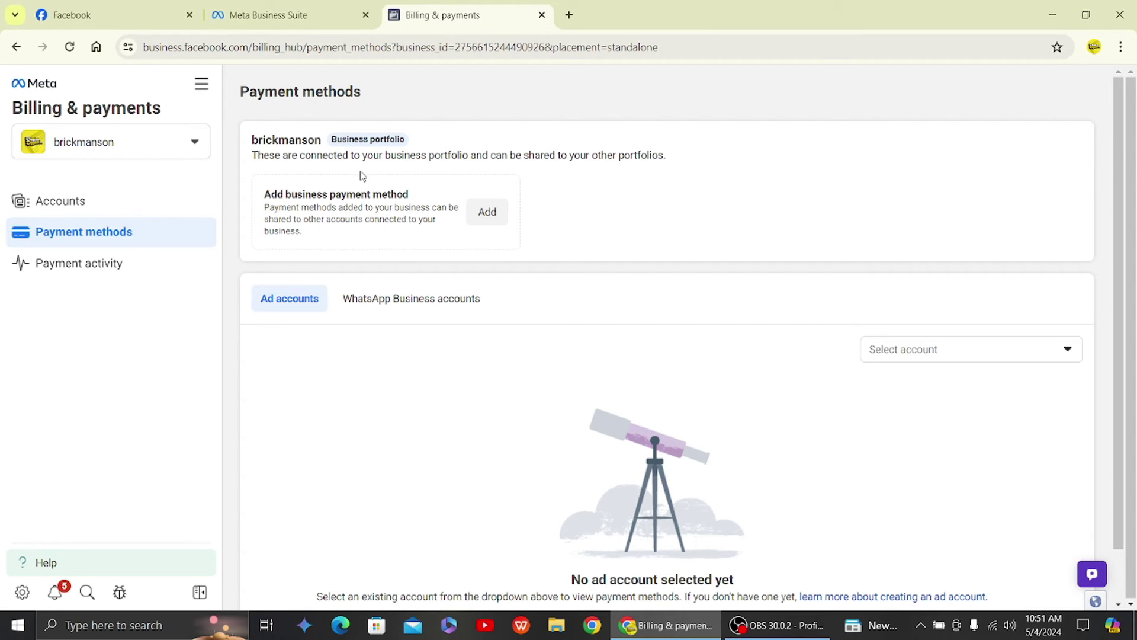
drag(256, 198, 427, 208)
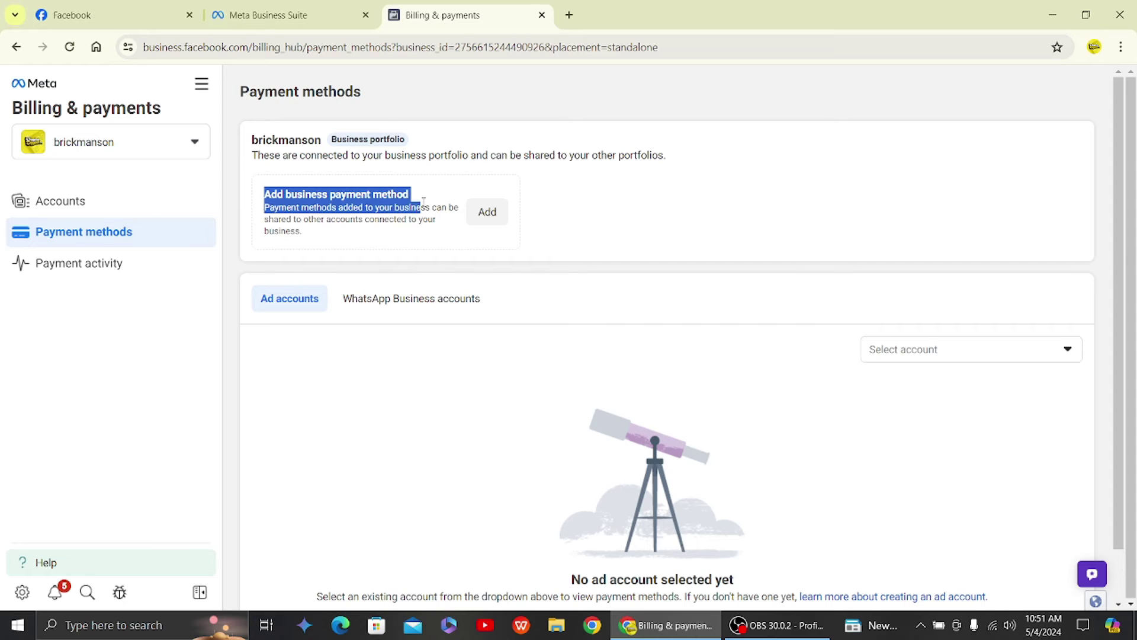
click(591, 209)
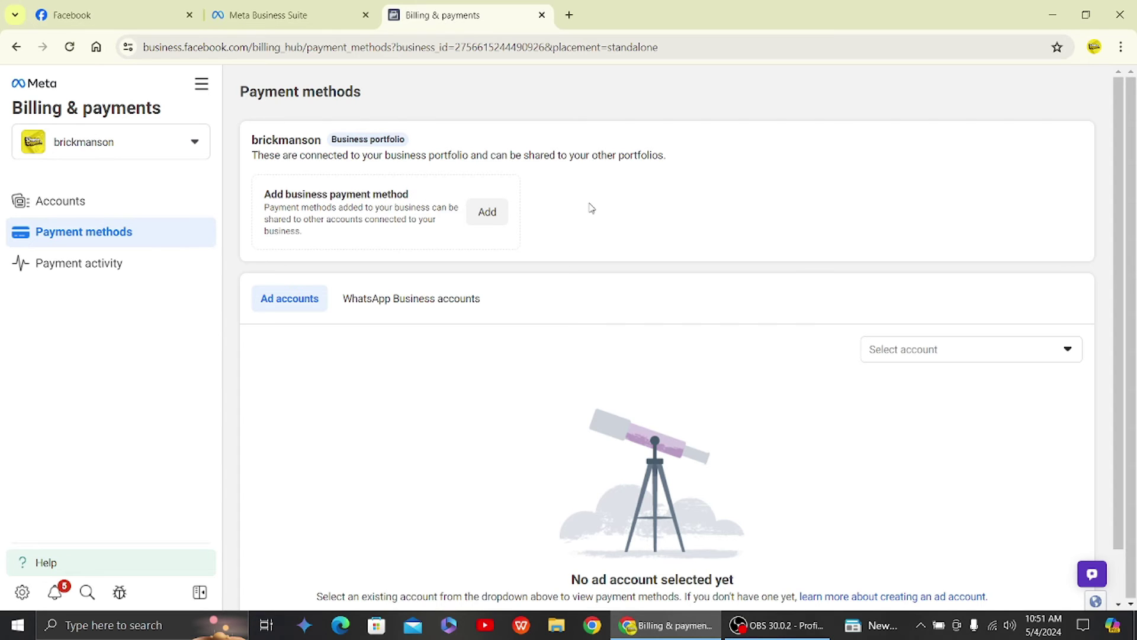
Start adding a business payment method, keeping Nepal and US Dollars as country and currency
click(487, 216)
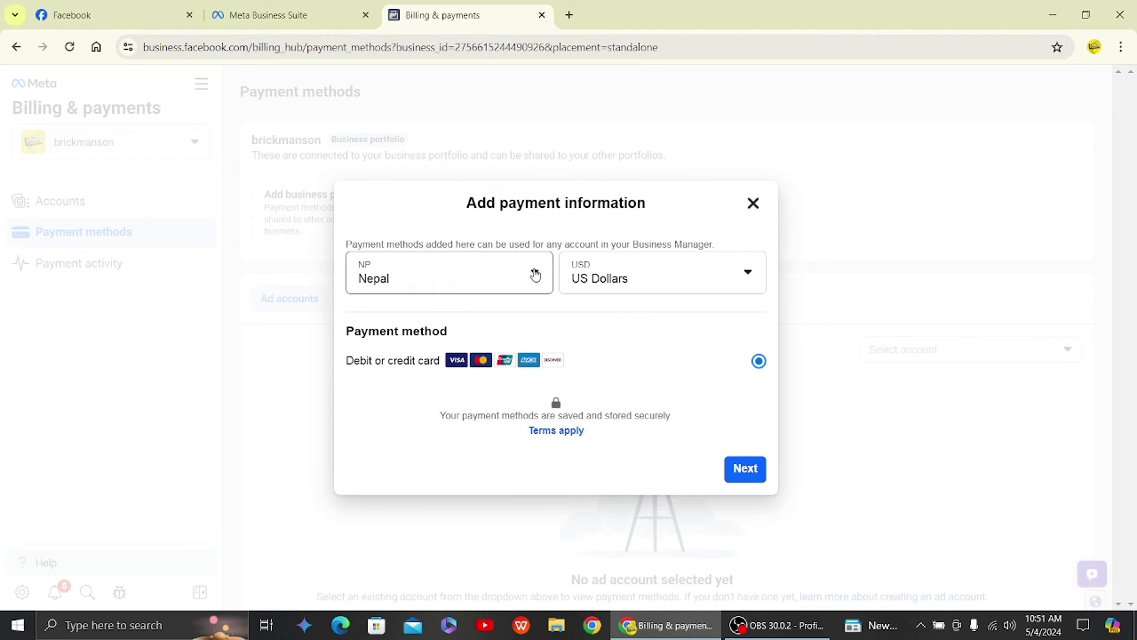
click(495, 283)
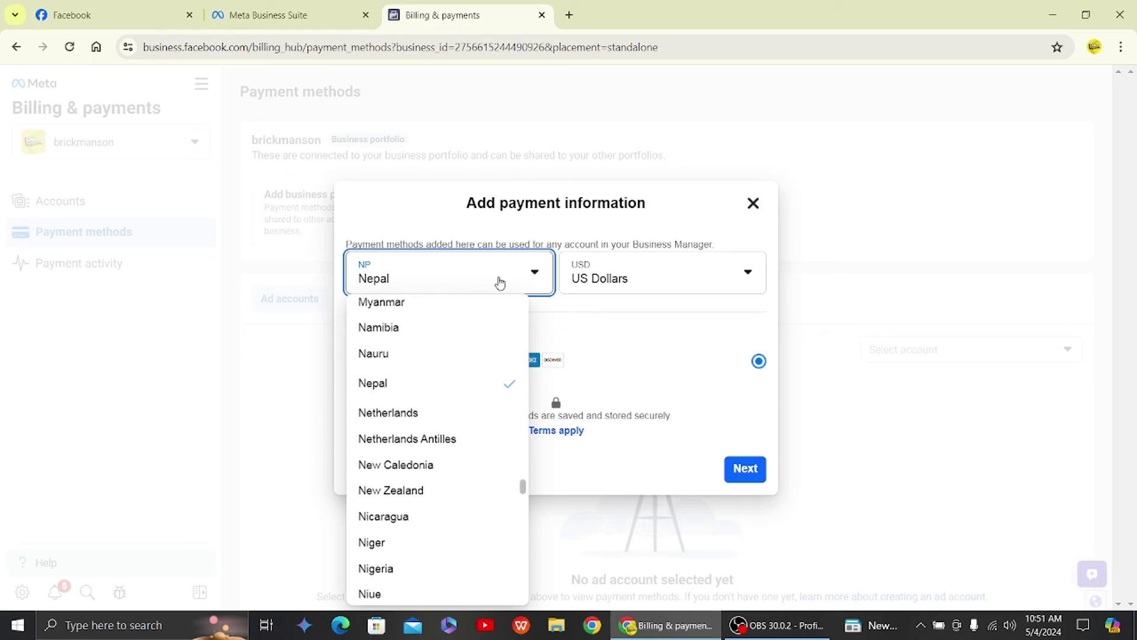
click(722, 266)
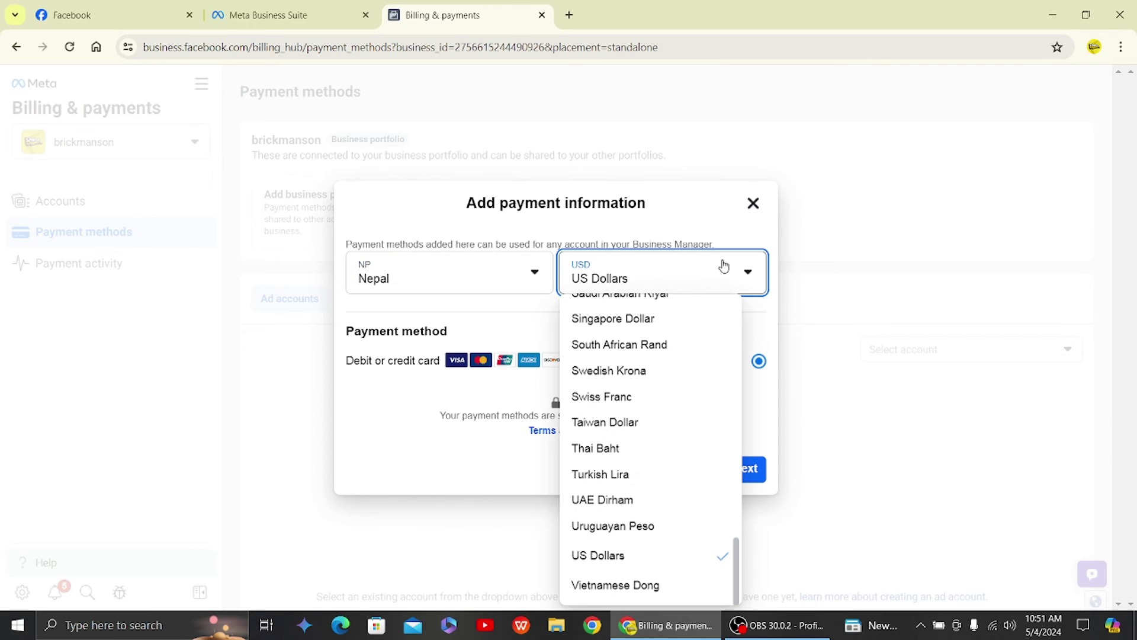
scroll(627, 499, up, 2)
scroll(627, 500, up, 3)
scroll(627, 499, up, 1)
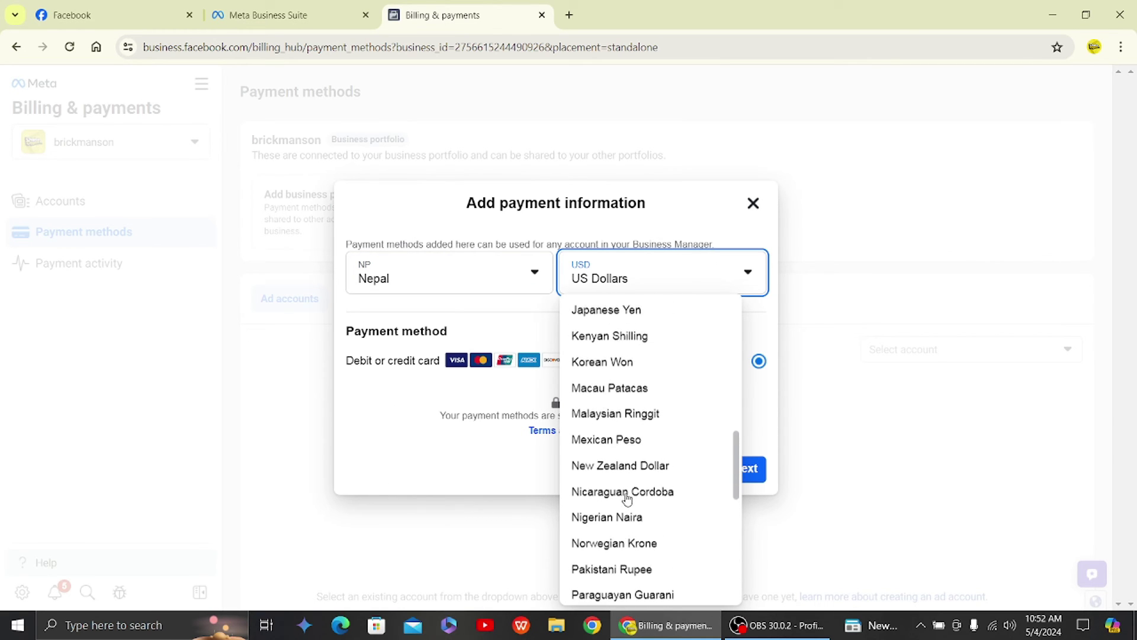
scroll(626, 499, down, 5)
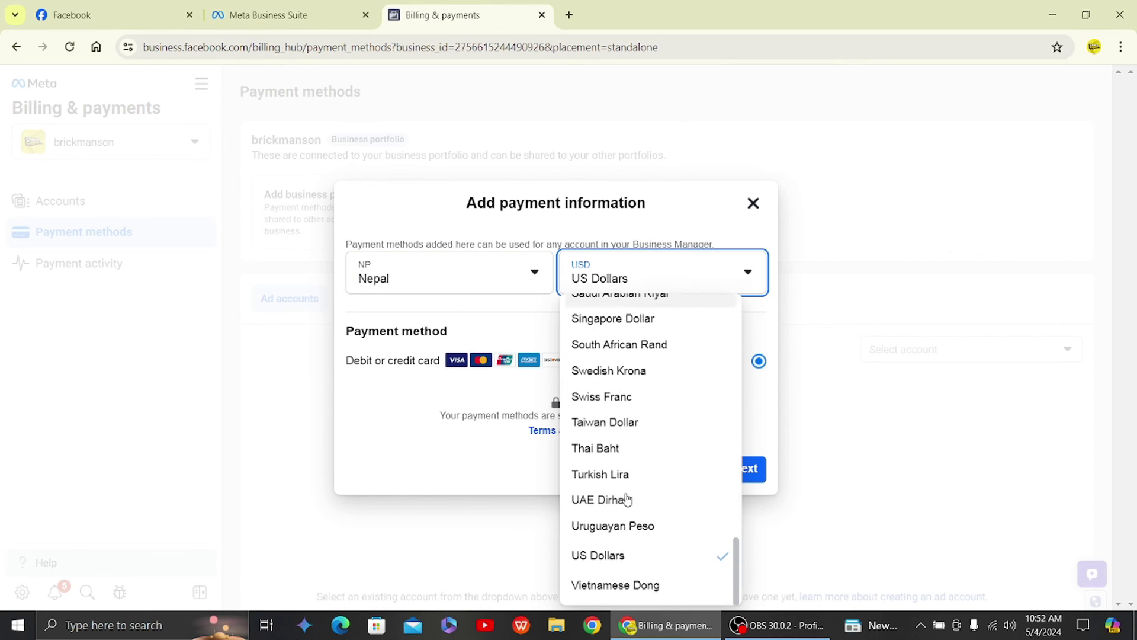
click(389, 409)
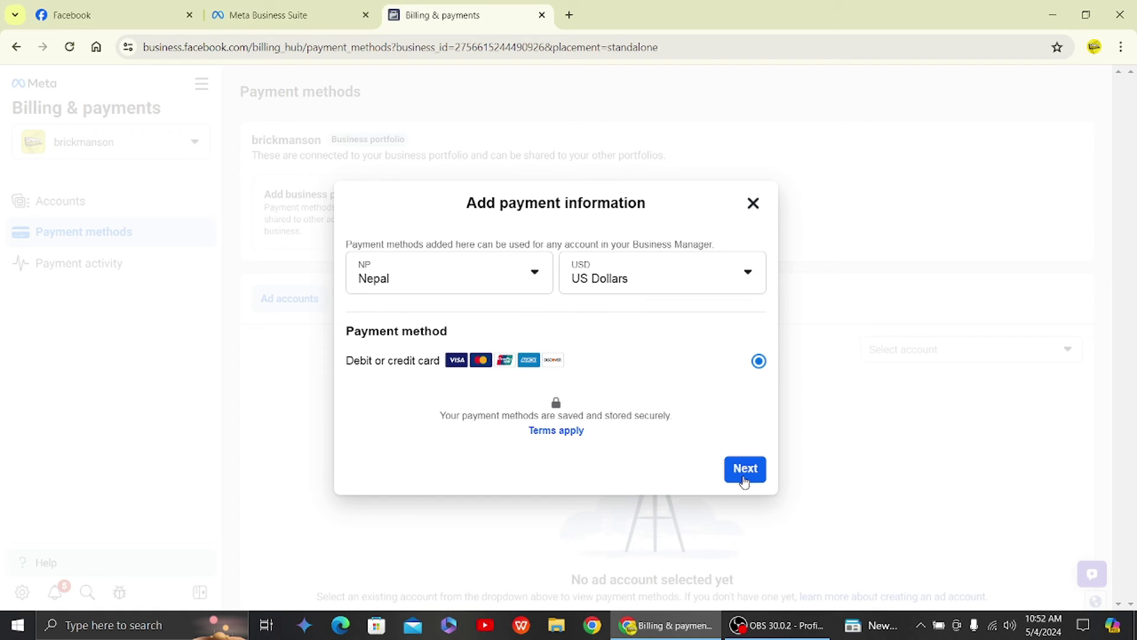
Open the Debit or credit card form, dismiss it, then go to the Accounts page
click(749, 472)
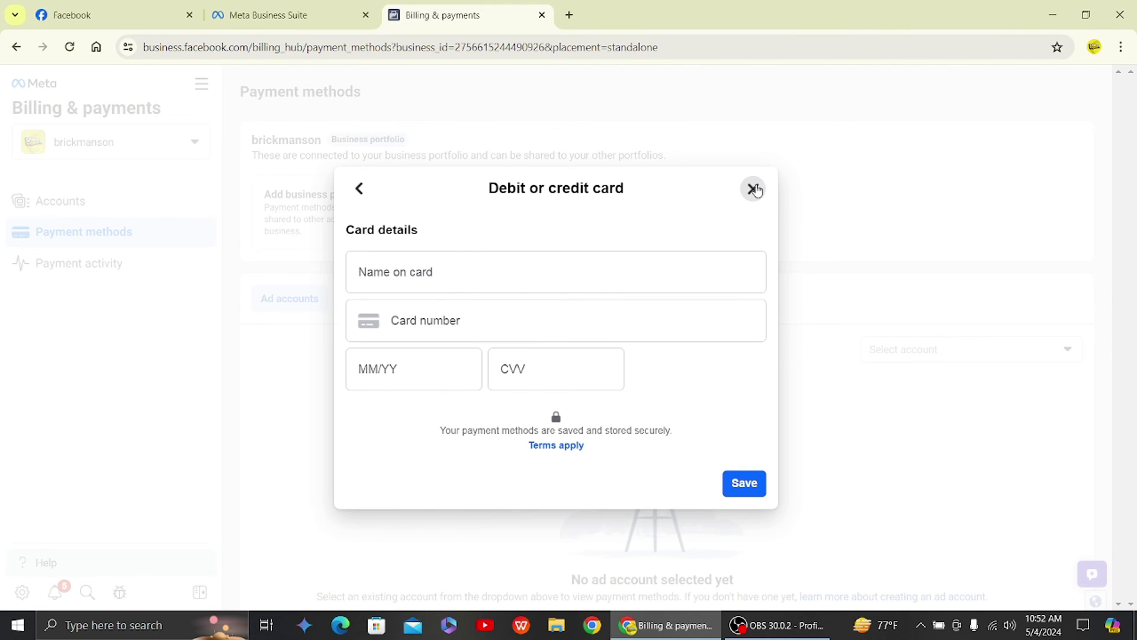
click(754, 188)
click(41, 198)
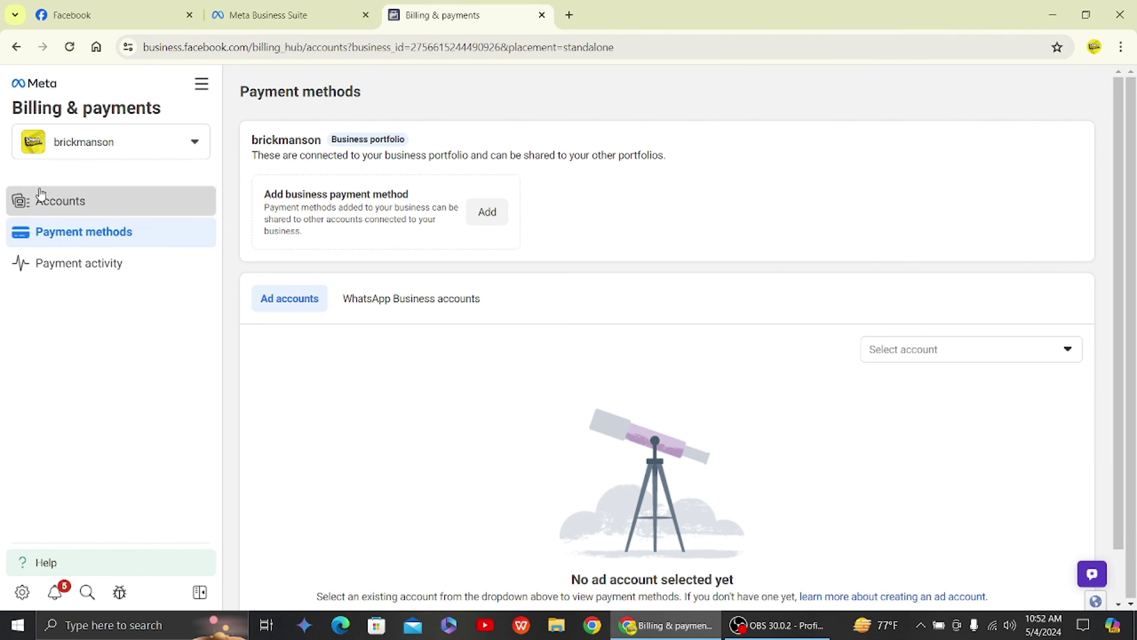